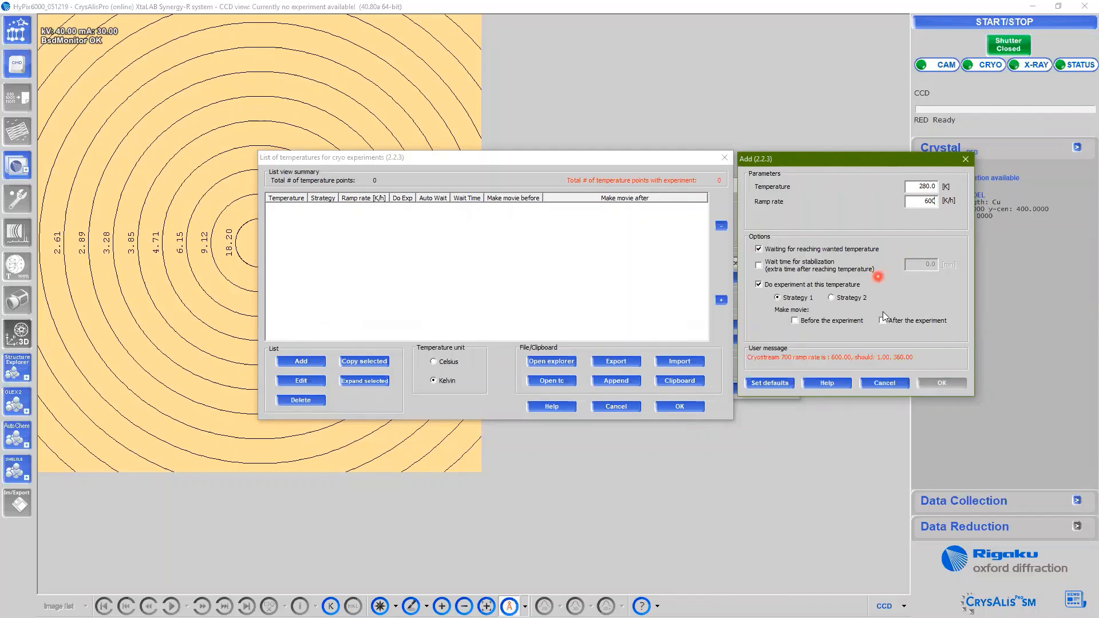
Set the new temperature point to 100 K with a ramp rate of 360 K/h
{"action": "left_click", "coordinate": [914, 224]}
{"action": "double_click", "coordinate": [952, 201]}
{"action": "type", "text": "360"}
{"action": "left_click", "coordinate": [921, 182]}
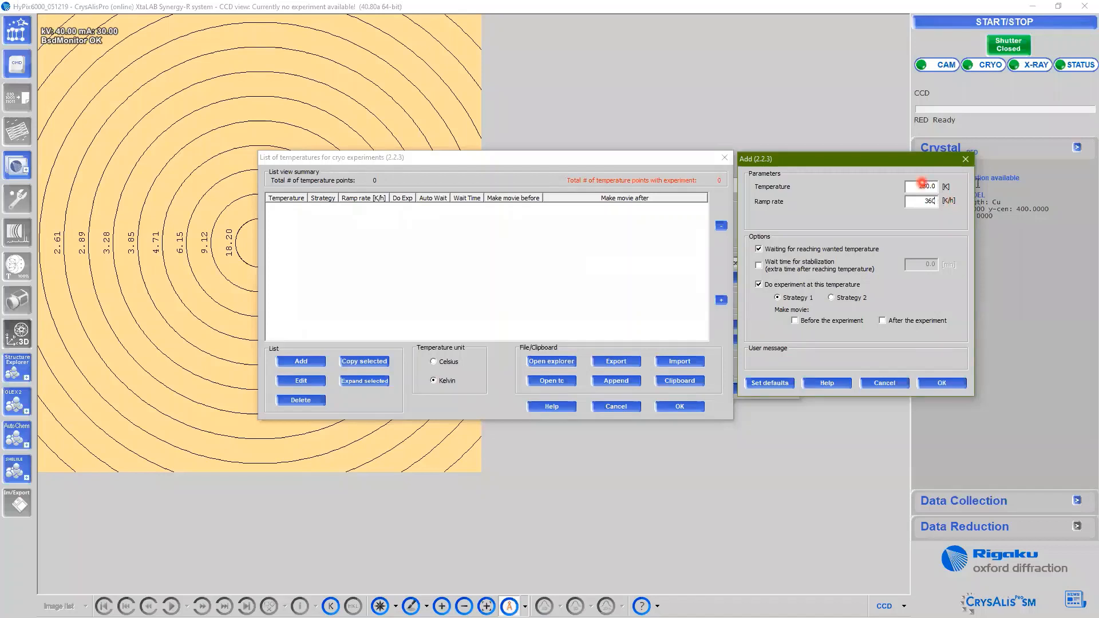
{"action": "left_click_drag", "start_coordinate": [922, 182], "coordinate": [973, 189]}
{"action": "type", "text": "20"}
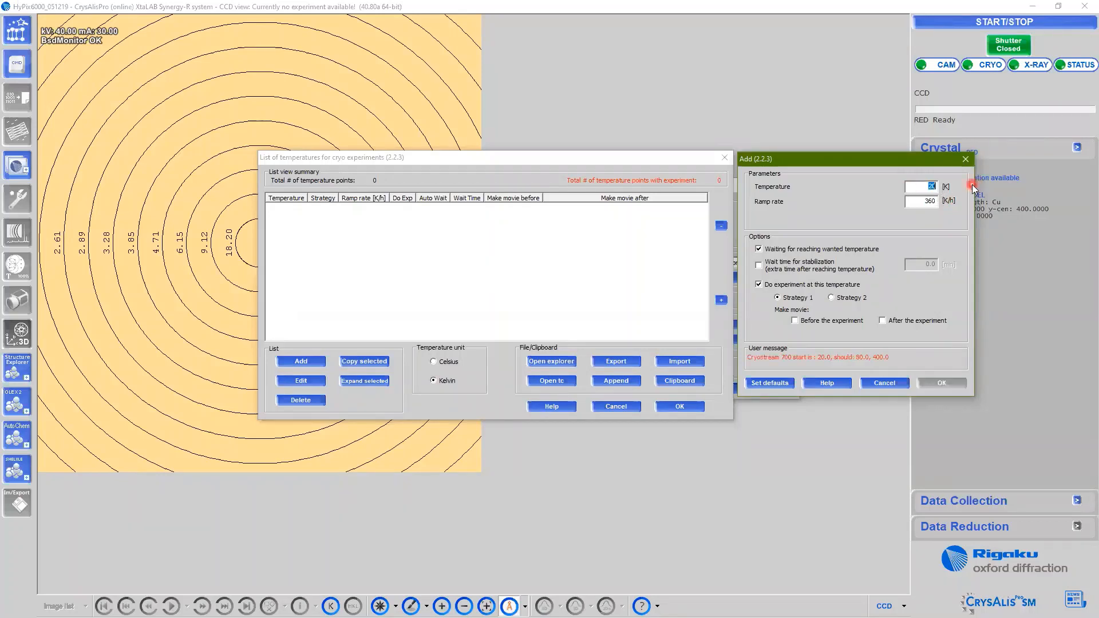
{"action": "type", "text": "100"}
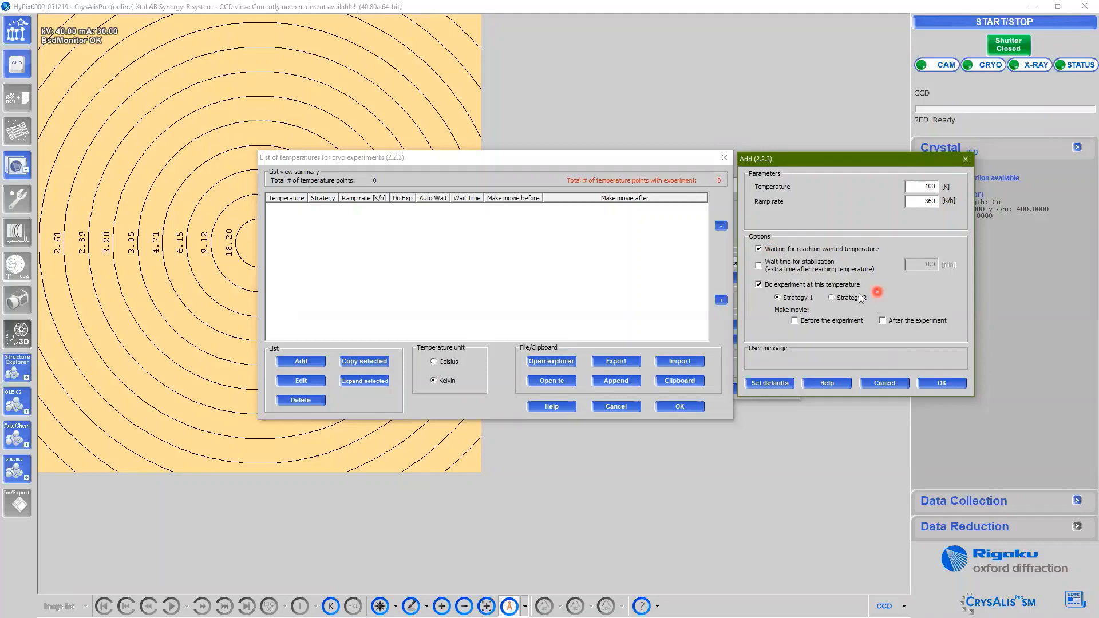
Enable both waiting for the wanted temperature and the stabilization wait time for the new point
{"action": "left_click", "coordinate": [779, 248]}
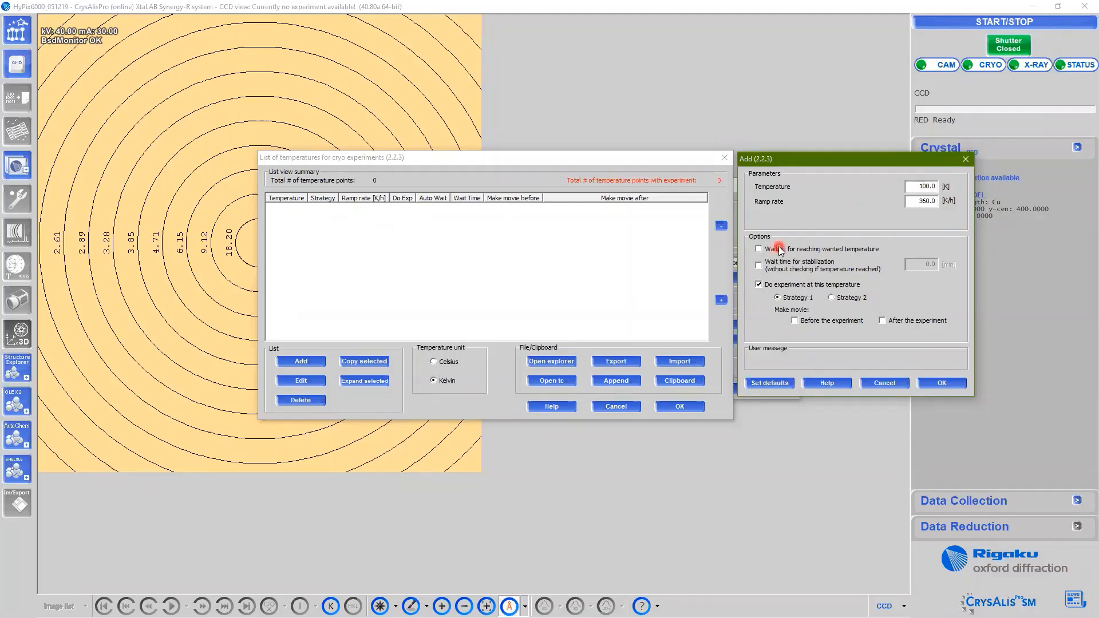
{"action": "left_click", "coordinate": [785, 268]}
{"action": "left_click", "coordinate": [795, 251]}
{"action": "left_click", "coordinate": [792, 251]}
{"action": "left_click", "coordinate": [783, 264]}
{"action": "left_click", "coordinate": [783, 251]}
{"action": "left_click", "coordinate": [784, 263]}
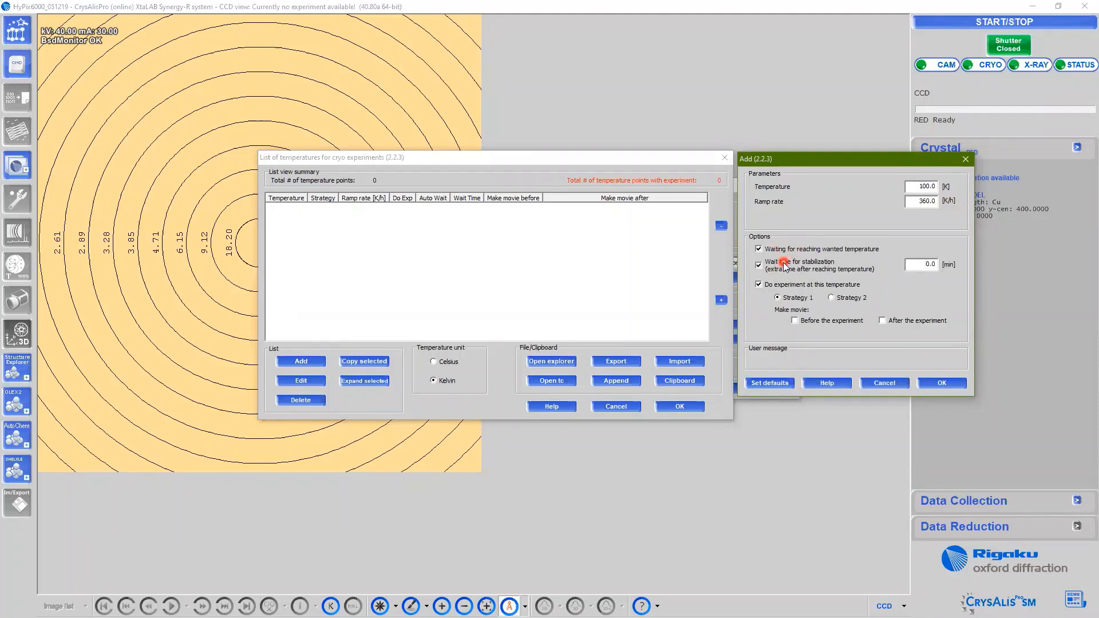
Keep the experiment enabled at this temperature with Strategy 1 and add the 100 K point to the list
{"action": "left_click", "coordinate": [783, 248]}
{"action": "left_click", "coordinate": [776, 286]}
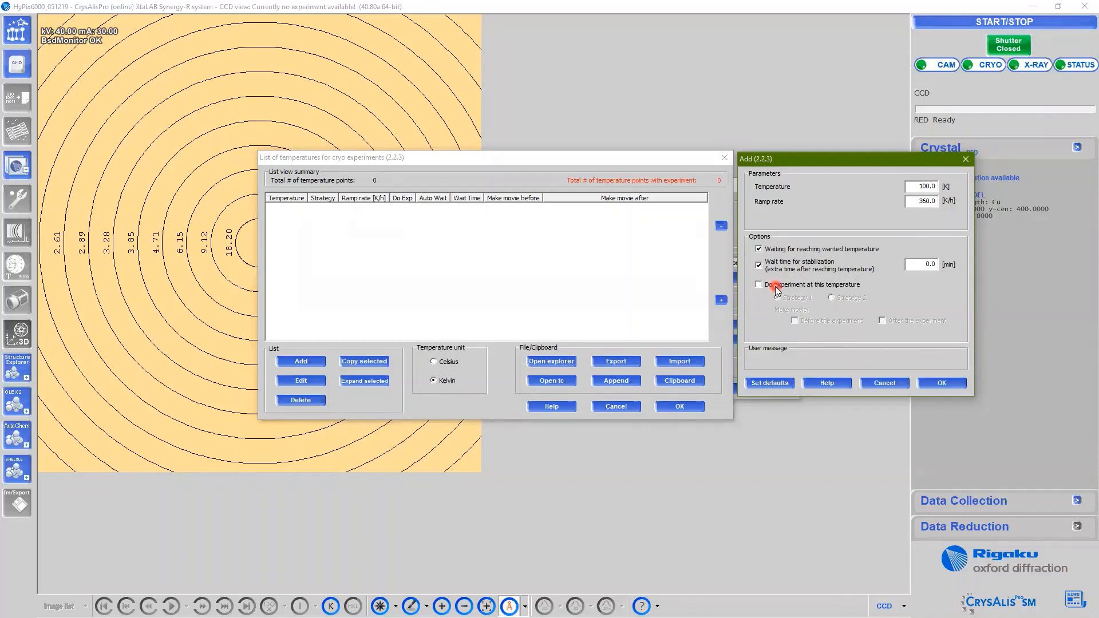
{"action": "left_click", "coordinate": [776, 286]}
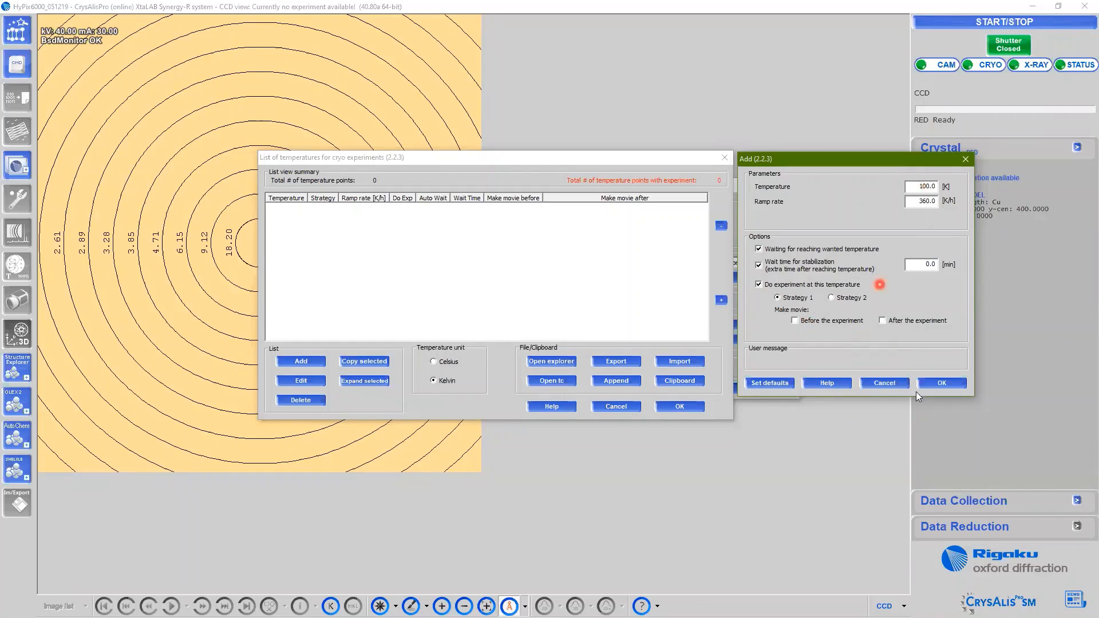
{"action": "double_click", "coordinate": [922, 186]}
{"action": "left_click", "coordinate": [934, 381]}
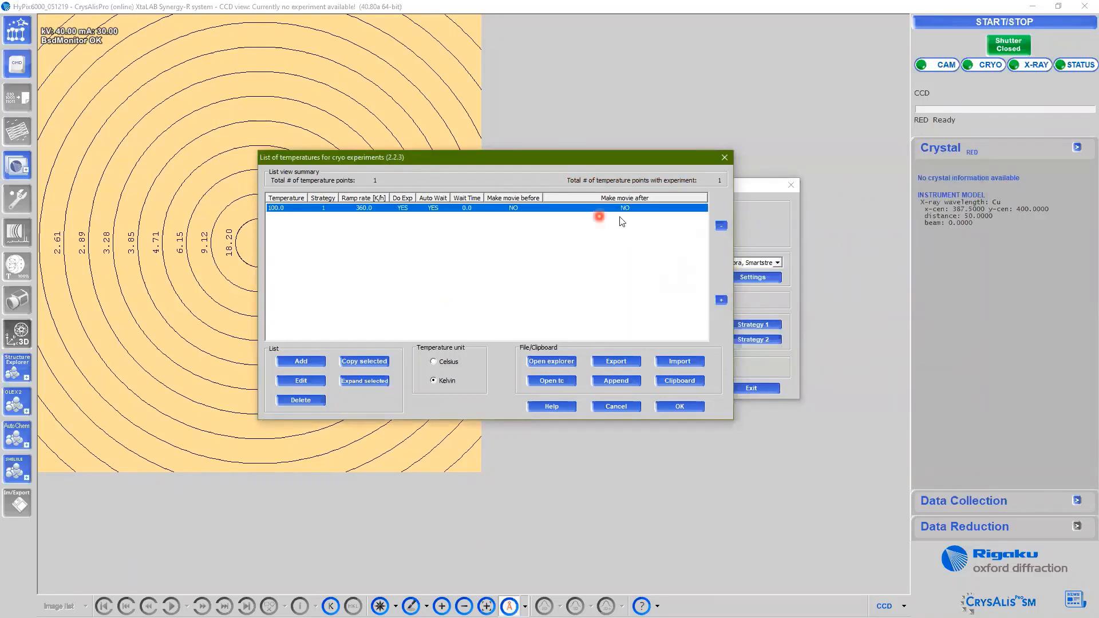
Expand the 100 K point into a series from 100 to 280 K in 20 K steps
{"action": "left_click", "coordinate": [303, 362]}
{"action": "left_click", "coordinate": [386, 380]}
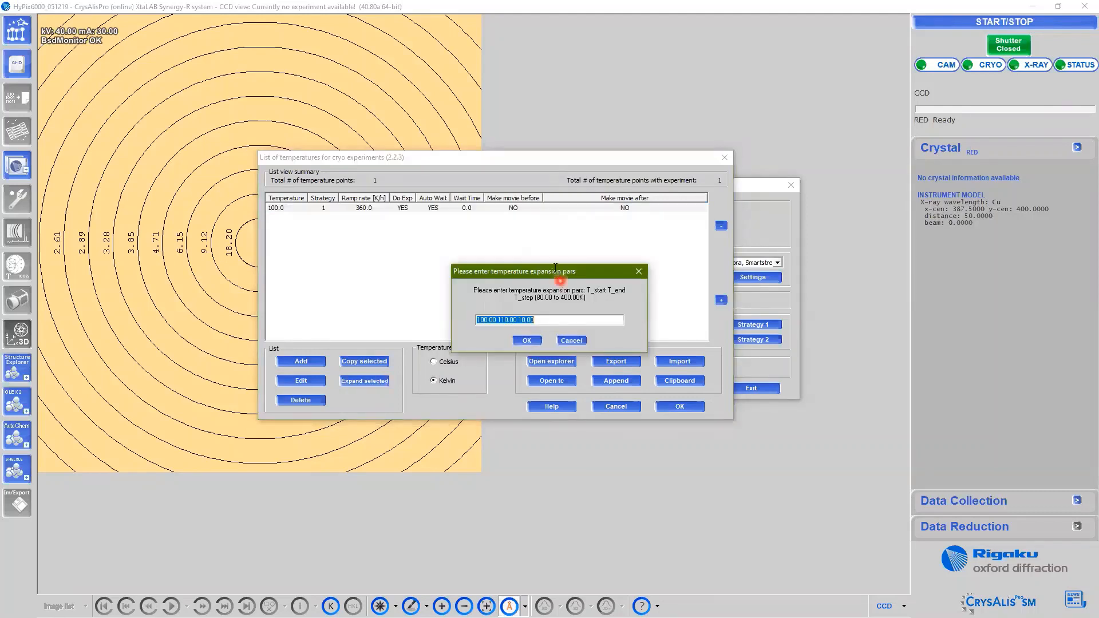
{"action": "left_click_drag", "start_coordinate": [555, 272], "coordinate": [578, 225]}
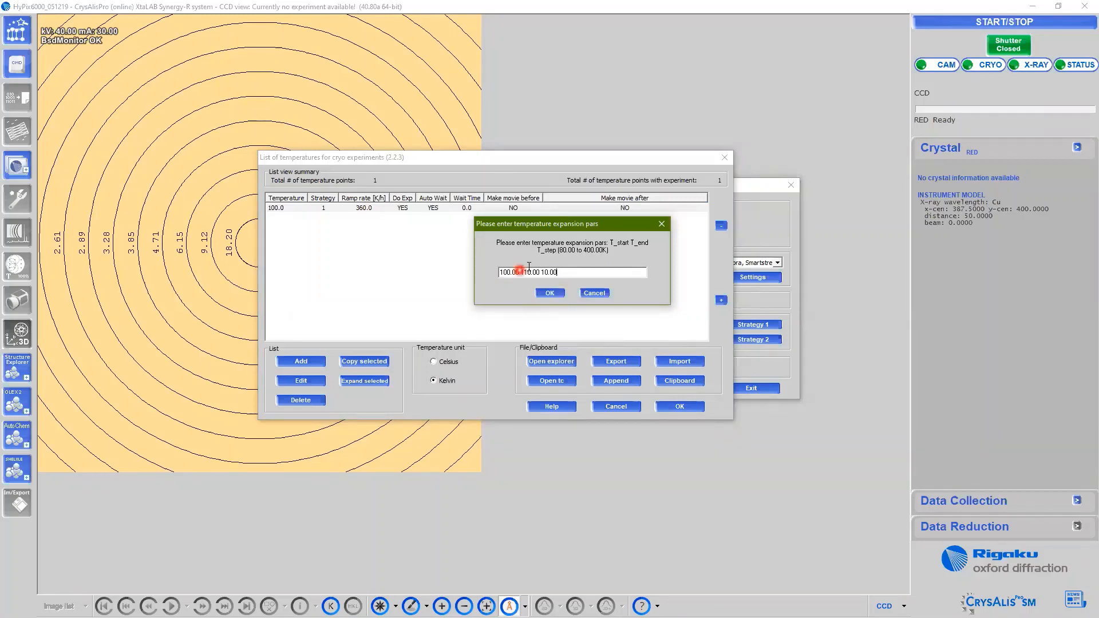
{"action": "left_click_drag", "start_coordinate": [521, 271], "coordinate": [538, 265]}
{"action": "type", "text": "280"}
{"action": "left_click", "coordinate": [534, 272]}
{"action": "key", "text": "BackSpace"}
{"action": "type", "text": "2"}
{"action": "key", "text": "Return"}
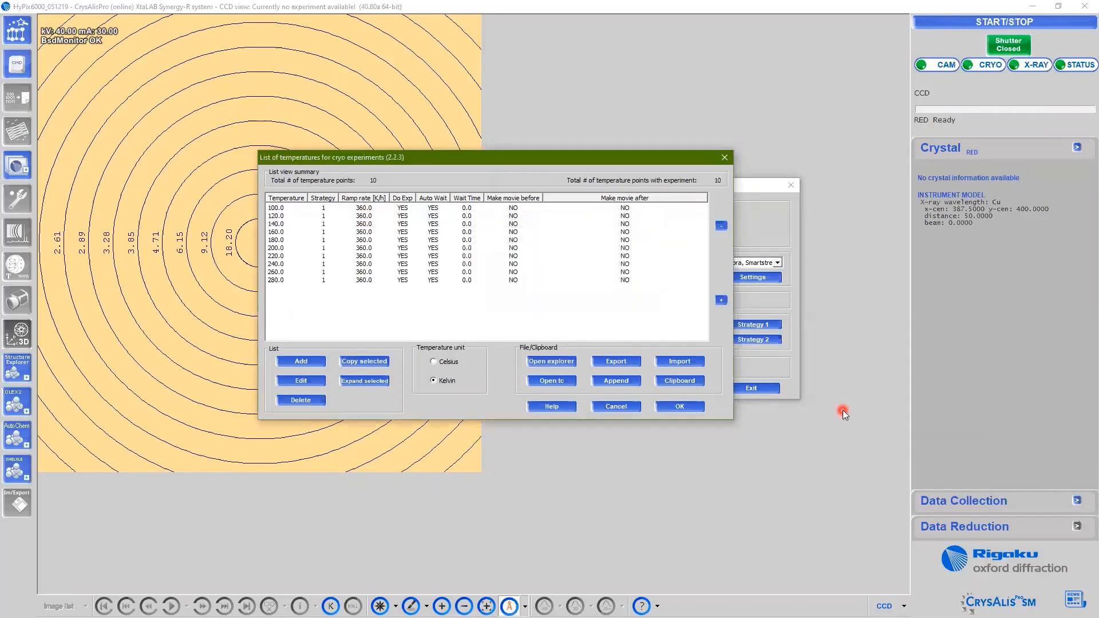
Duplicate the 280 K point at the end of the temperature list
{"action": "left_click", "coordinate": [389, 208]}
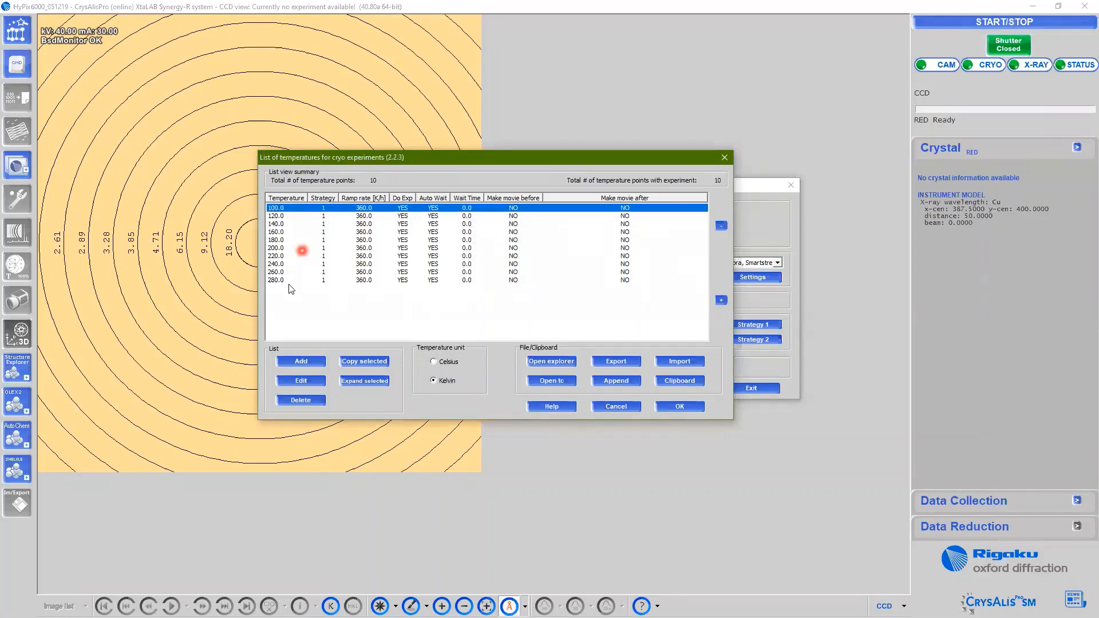
{"action": "left_click", "coordinate": [289, 285]}
{"action": "left_click", "coordinate": [298, 280]}
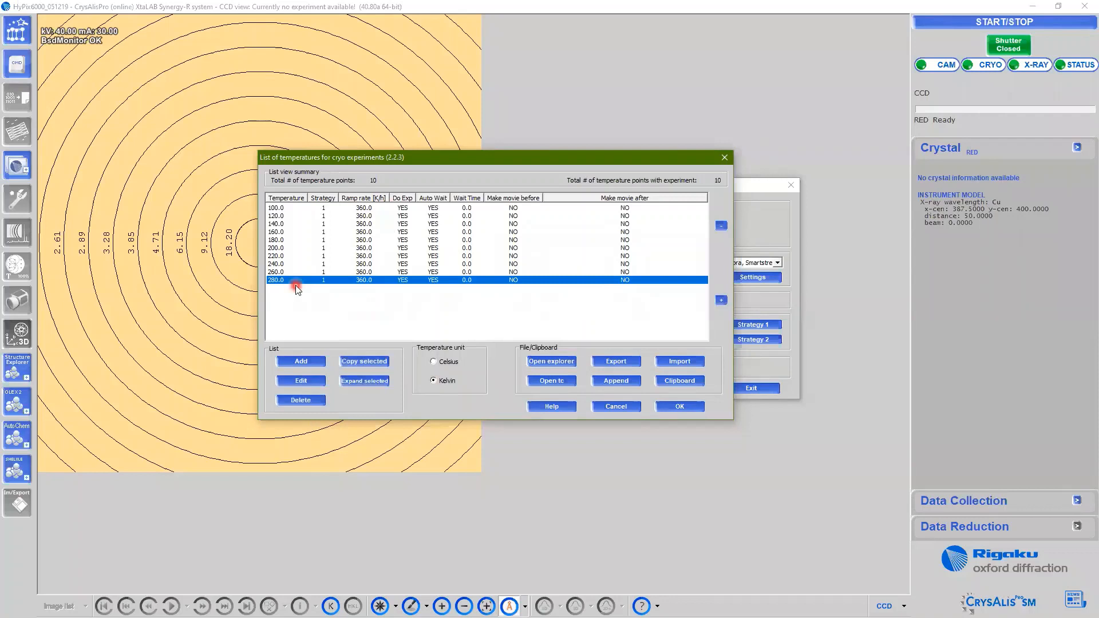
{"action": "left_click", "coordinate": [375, 364]}
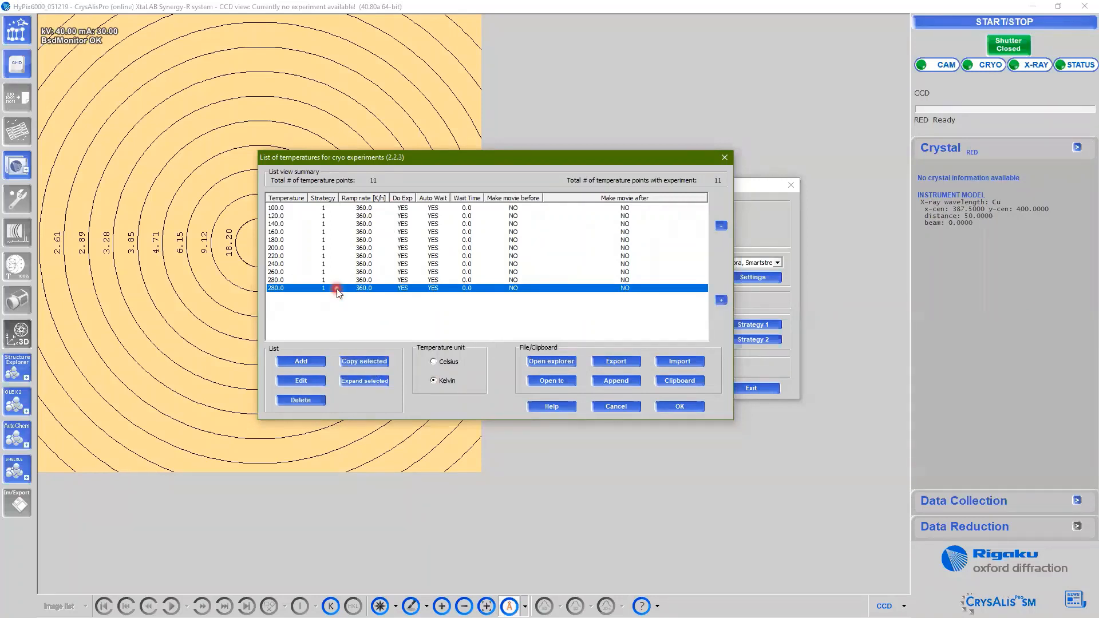
Edit the copied 280 K point to skip the experiment and wait 10 min for stabilization
{"action": "left_click", "coordinate": [310, 379]}
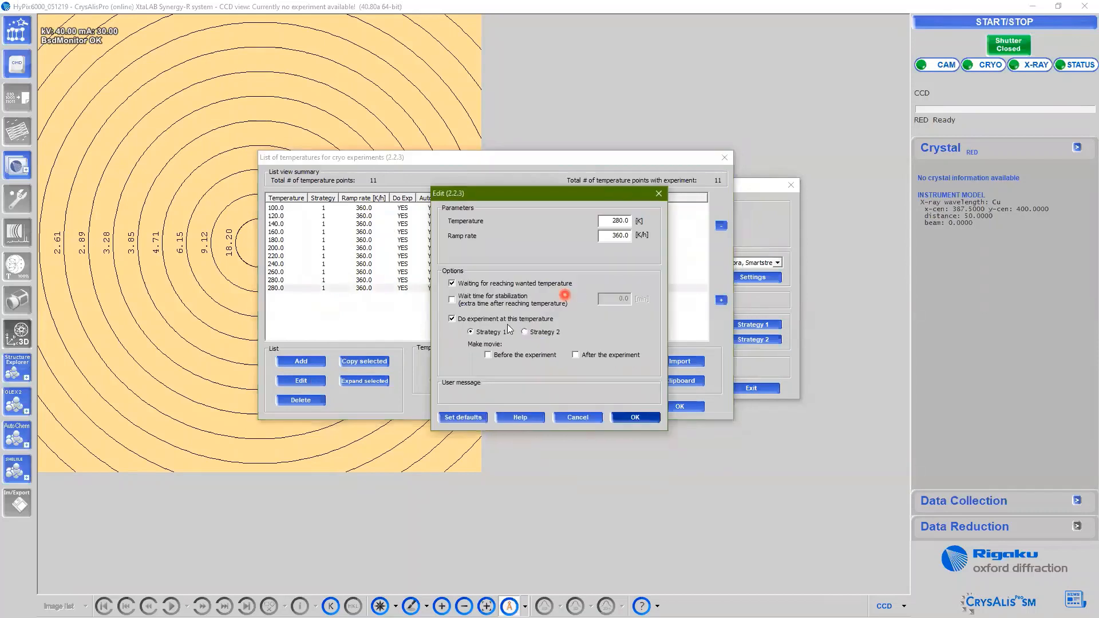
{"action": "left_click", "coordinate": [474, 321]}
{"action": "left_click", "coordinate": [484, 300]}
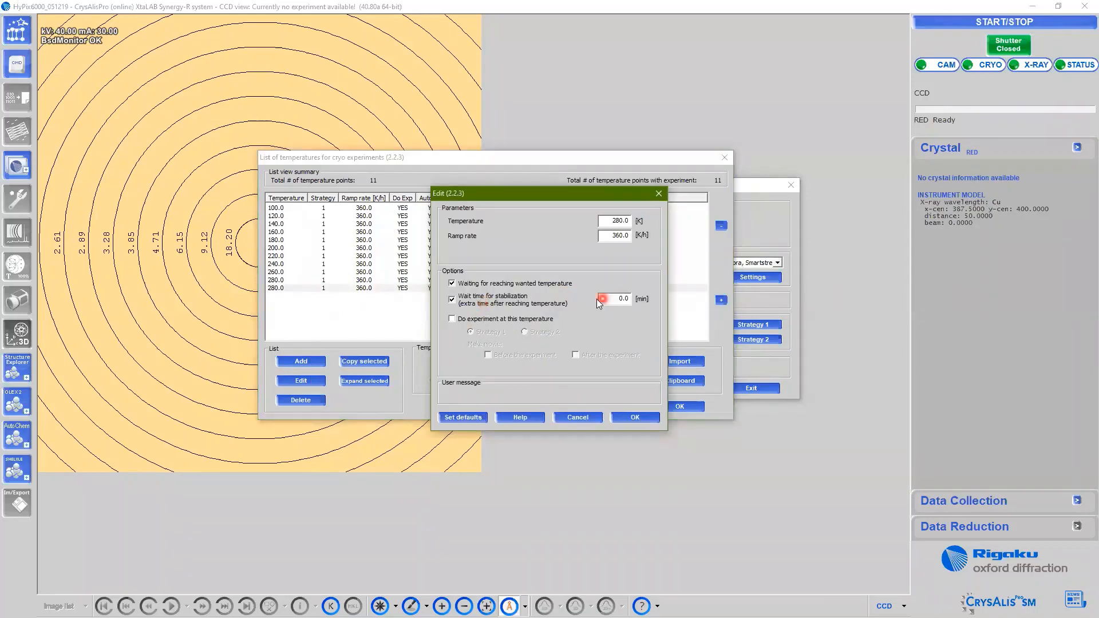
{"action": "left_click_drag", "start_coordinate": [597, 299], "coordinate": [645, 300]}
{"action": "type", "text": "10"}
{"action": "left_click", "coordinate": [645, 418]}
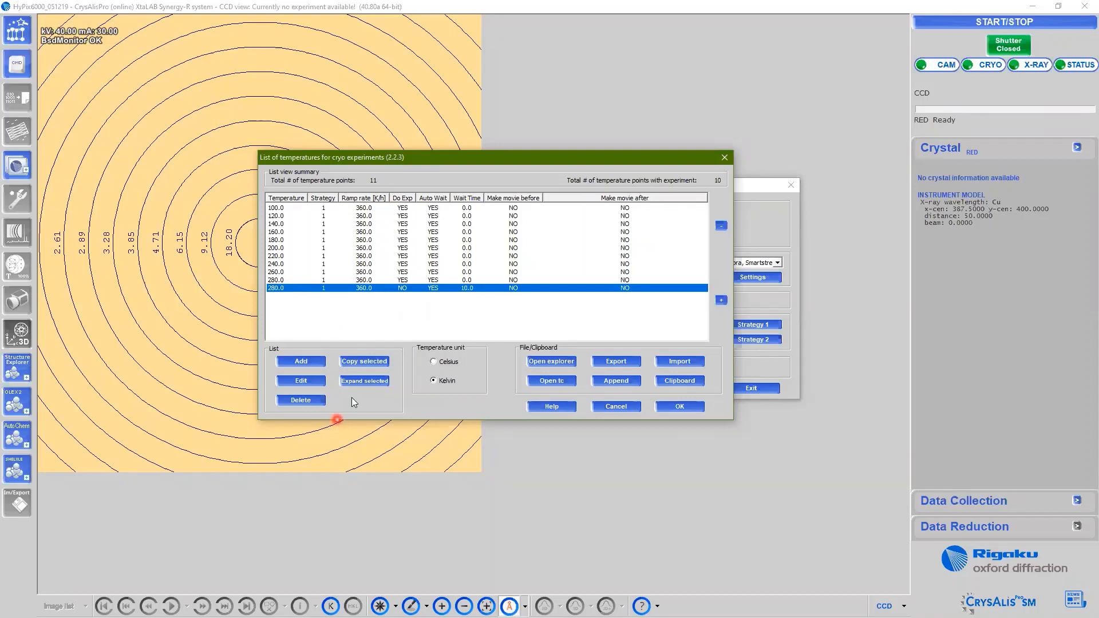
Reorder the two 280 K points so the wait-only point comes before the one with an experiment
{"action": "left_click", "coordinate": [317, 280]}
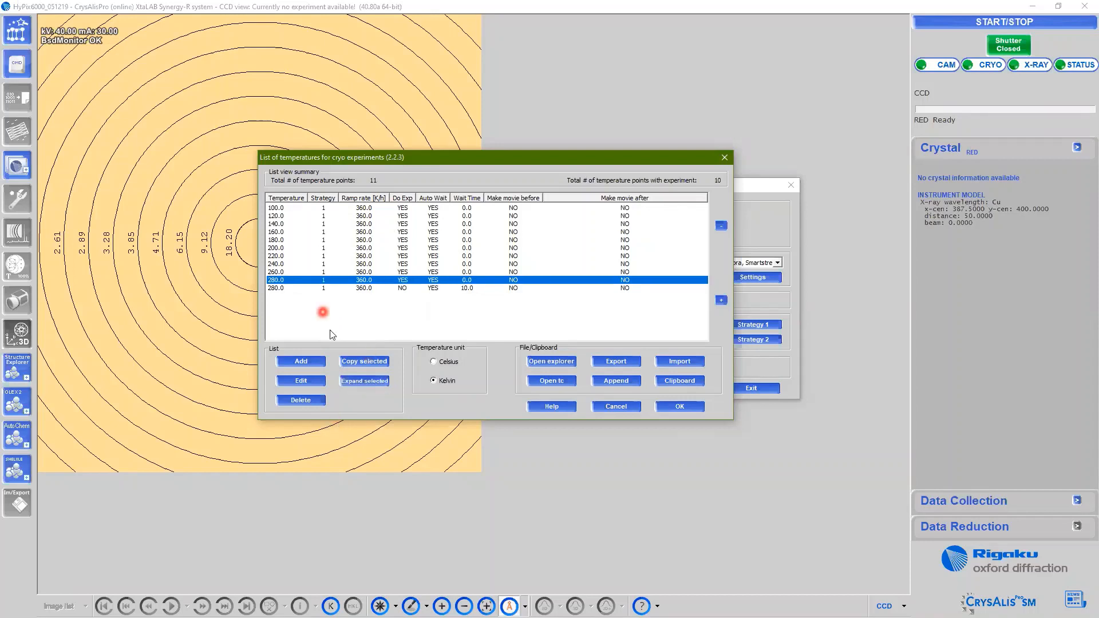
{"action": "left_click", "coordinate": [370, 286]}
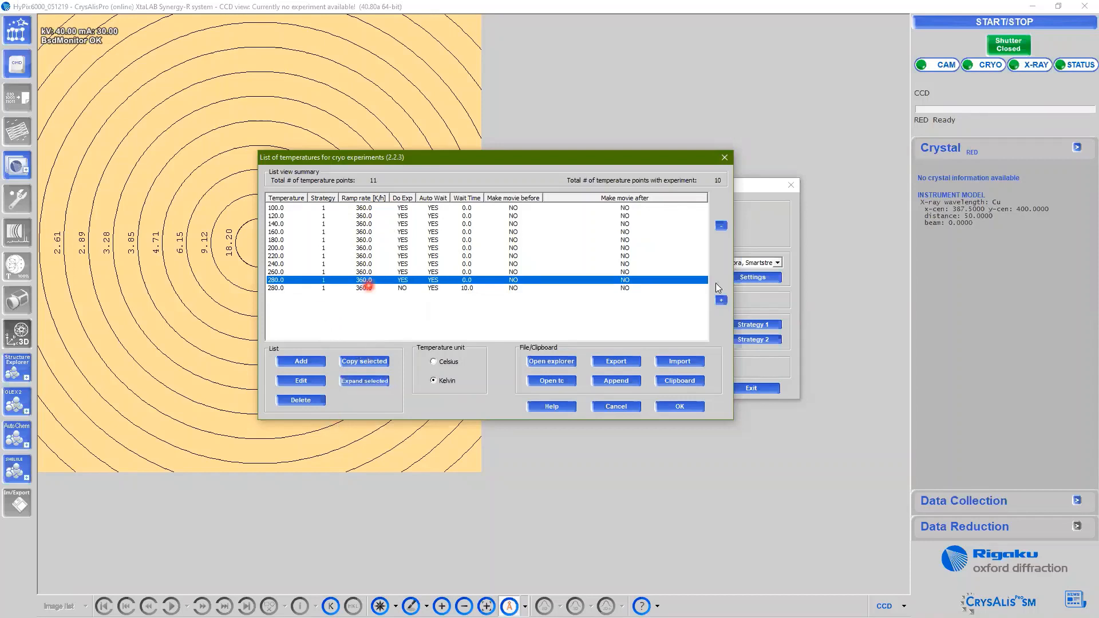
{"action": "left_click", "coordinate": [726, 225]}
Expand the last 280 K point into a descending series from 280 to 100 K in 40 K steps
{"action": "left_click", "coordinate": [327, 289]}
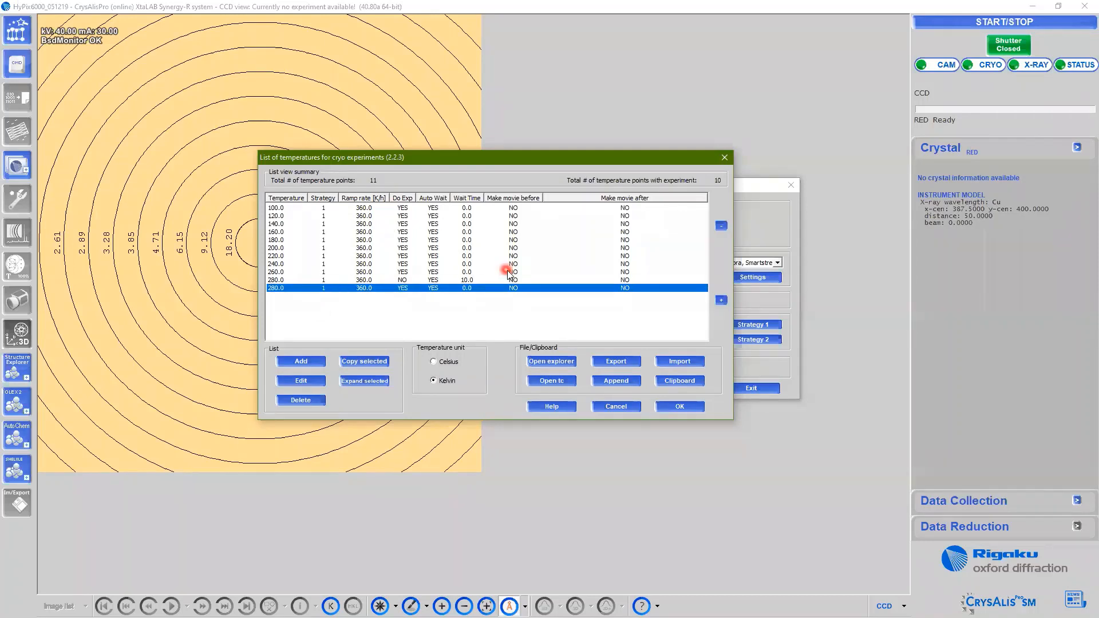
{"action": "left_click", "coordinate": [376, 382]}
{"action": "left_click", "coordinate": [522, 321]}
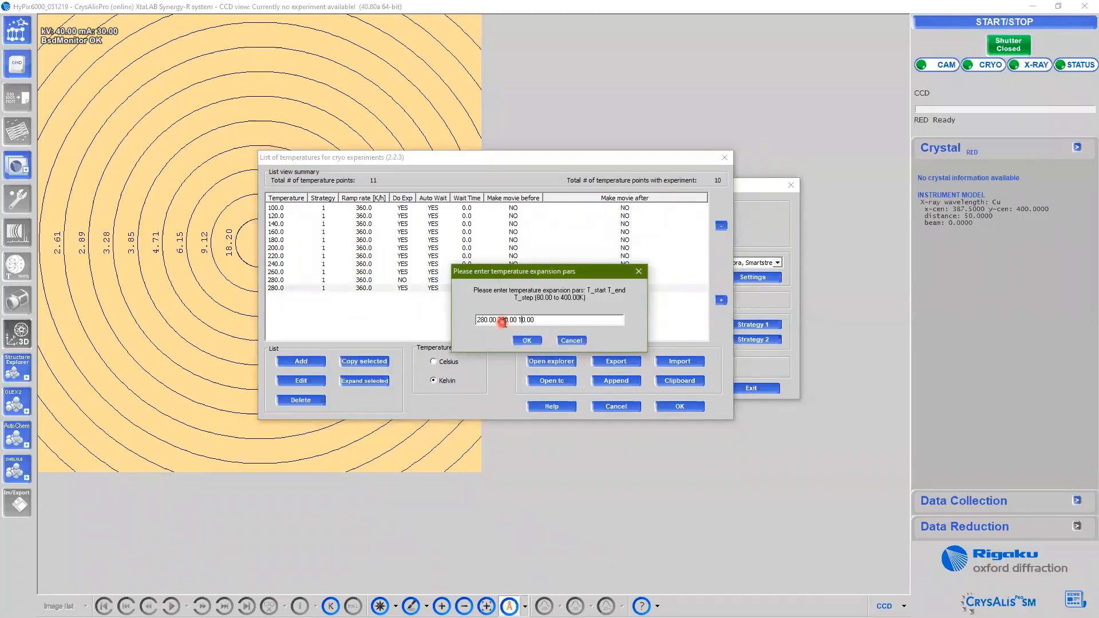
{"action": "double_click", "coordinate": [504, 320]}
{"action": "type", "text": "100"}
{"action": "left_click", "coordinate": [513, 321]}
{"action": "left_click_drag", "start_coordinate": [513, 321], "coordinate": [616, 354]}
{"action": "key", "text": "BackSpace"}
{"action": "key", "text": "BackSpace"}
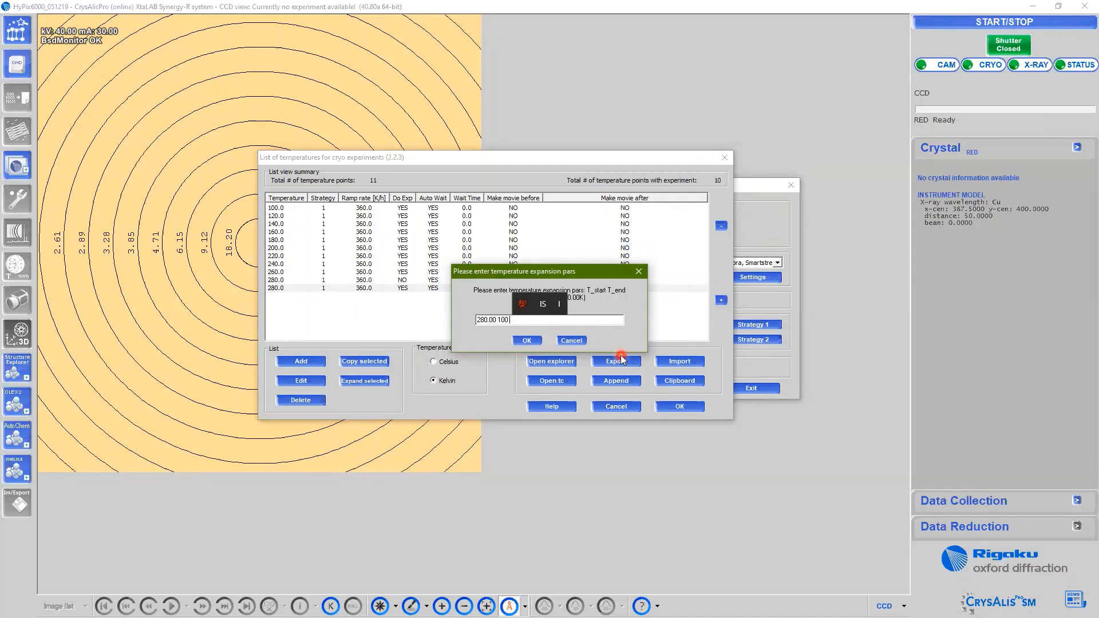
{"action": "type", "text": "40"}
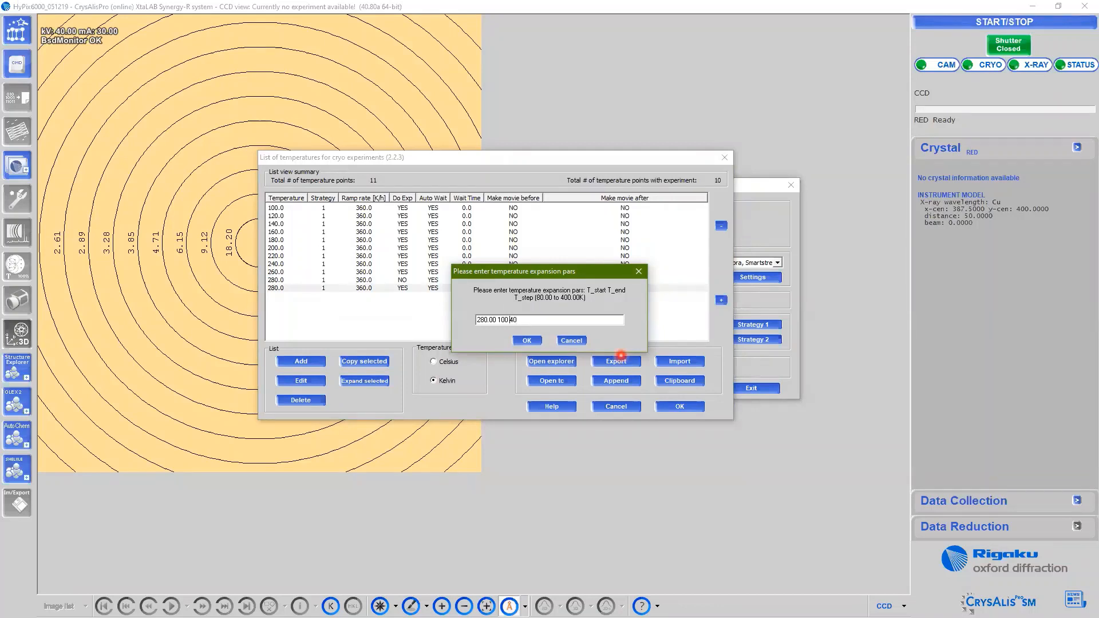
{"action": "key", "text": "Return"}
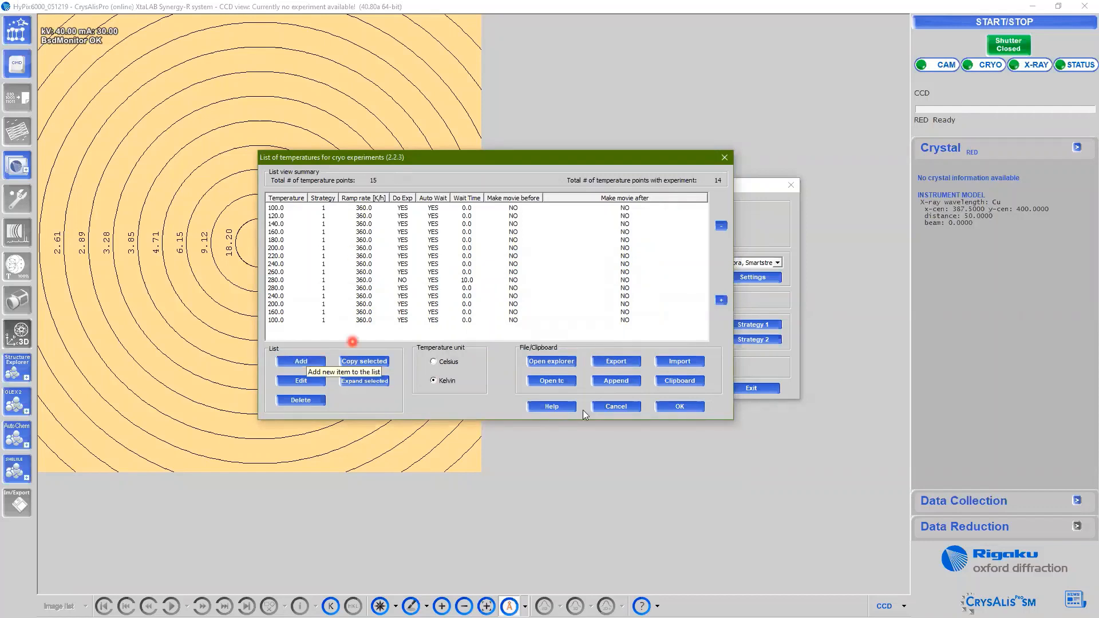
Open the export dialog for the temperature list, cancel it without saving, and review the import, append and clipboard options
{"action": "left_click", "coordinate": [635, 362]}
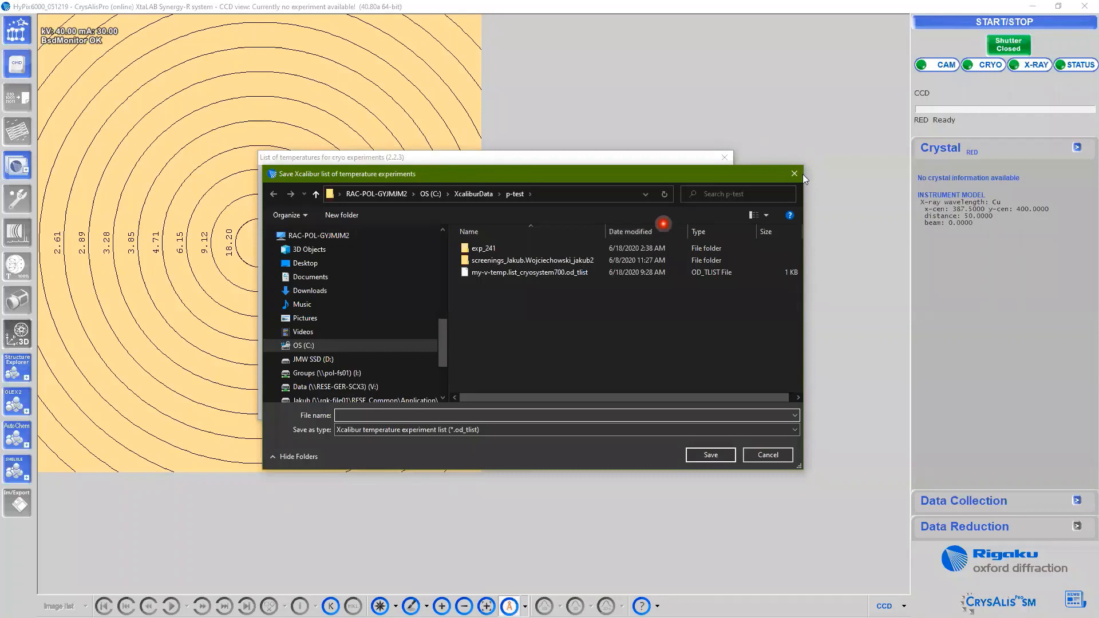
{"action": "left_click", "coordinate": [802, 174]}
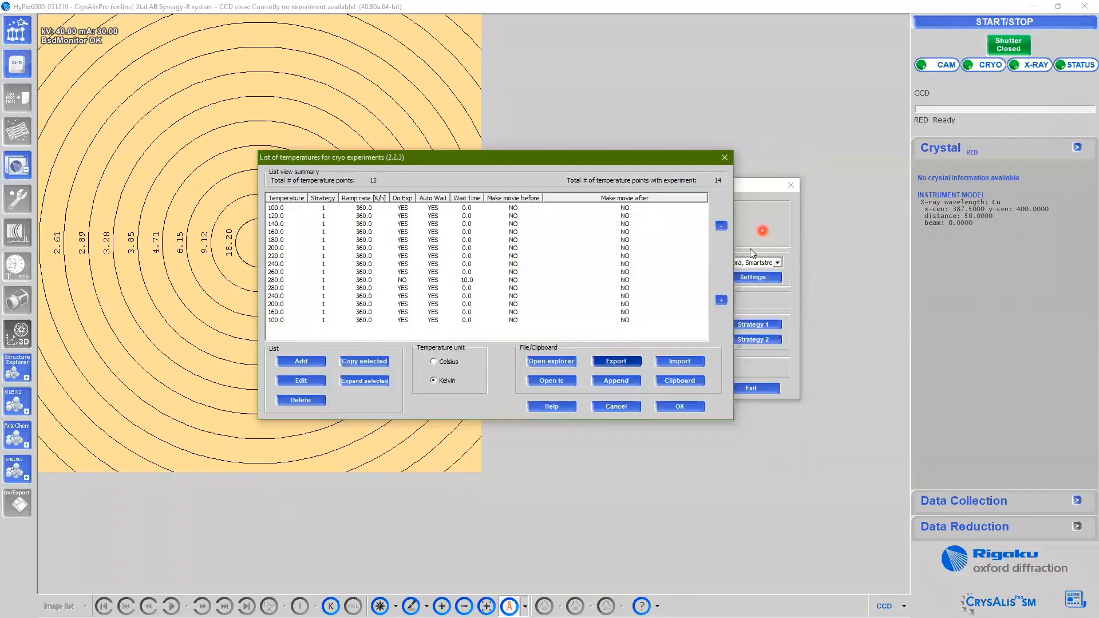
{"action": "left_click", "coordinate": [693, 355]}
{"action": "left_click", "coordinate": [619, 380]}
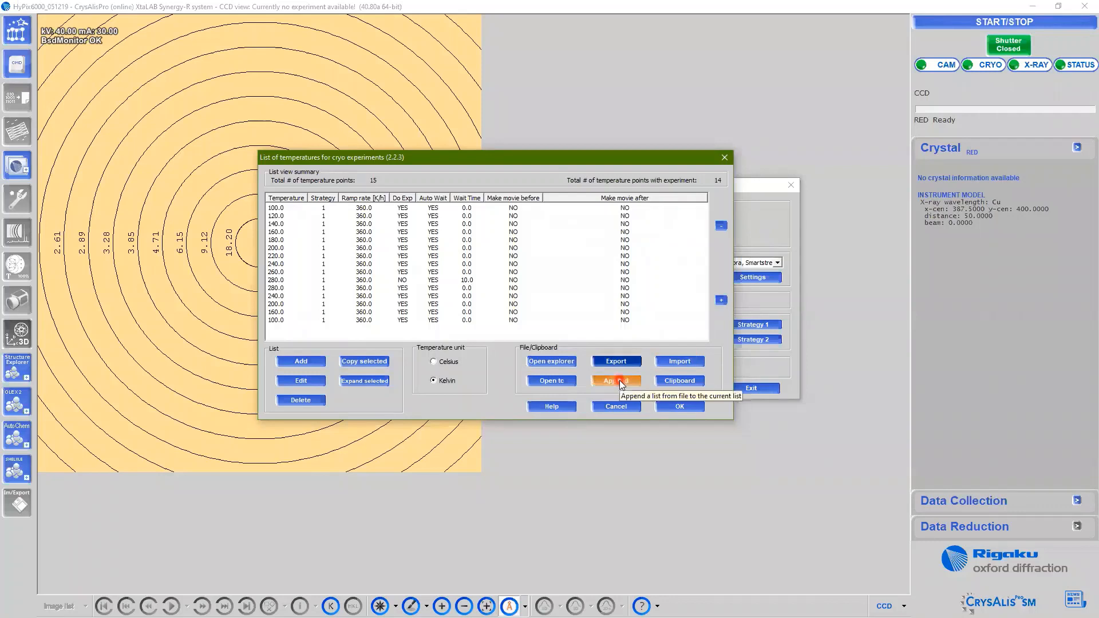
{"action": "left_click", "coordinate": [690, 380]}
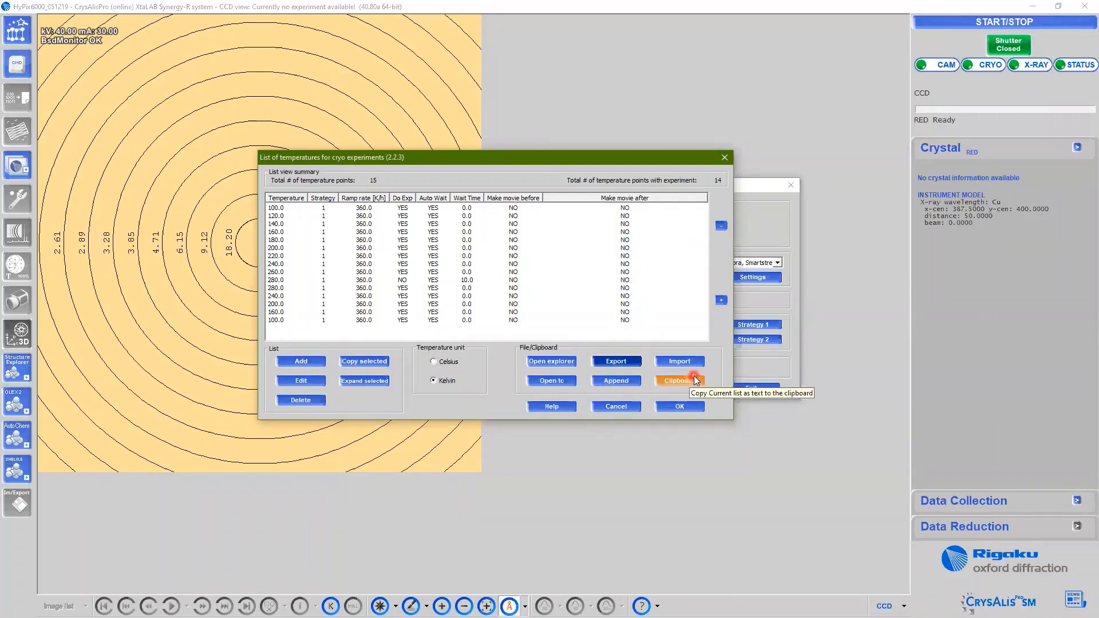
Display the list temperatures in Celsius and switch the unit back to Kelvin
{"action": "left_click", "coordinate": [452, 361]}
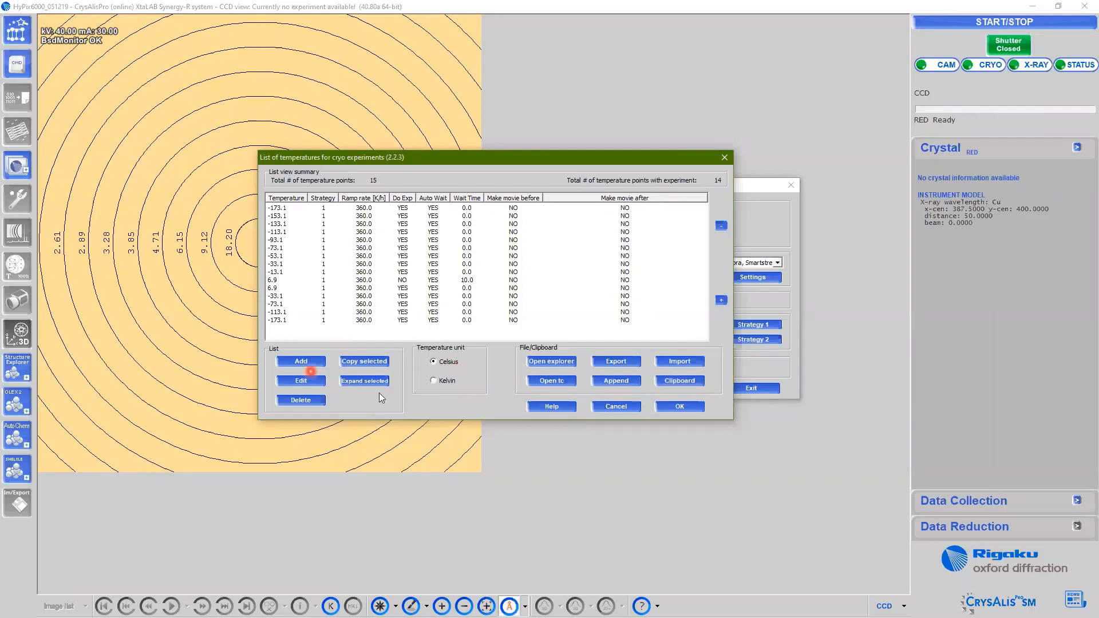
{"action": "left_click", "coordinate": [457, 382]}
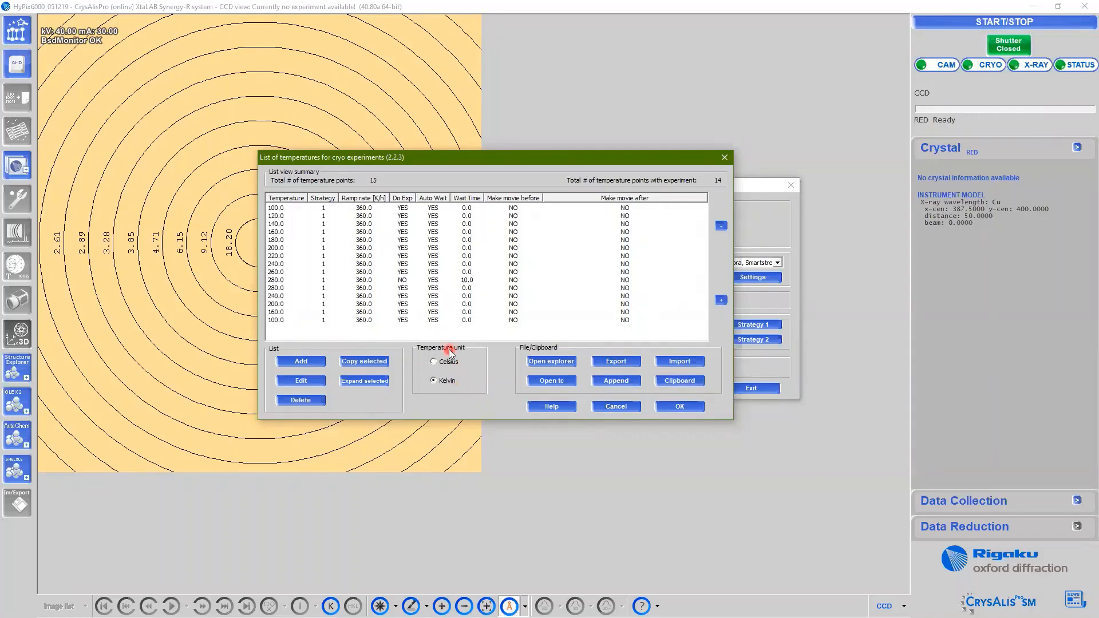
Delete the final 100 K point from the list and select the 200 K point of the descending series
{"action": "left_click", "coordinate": [297, 320]}
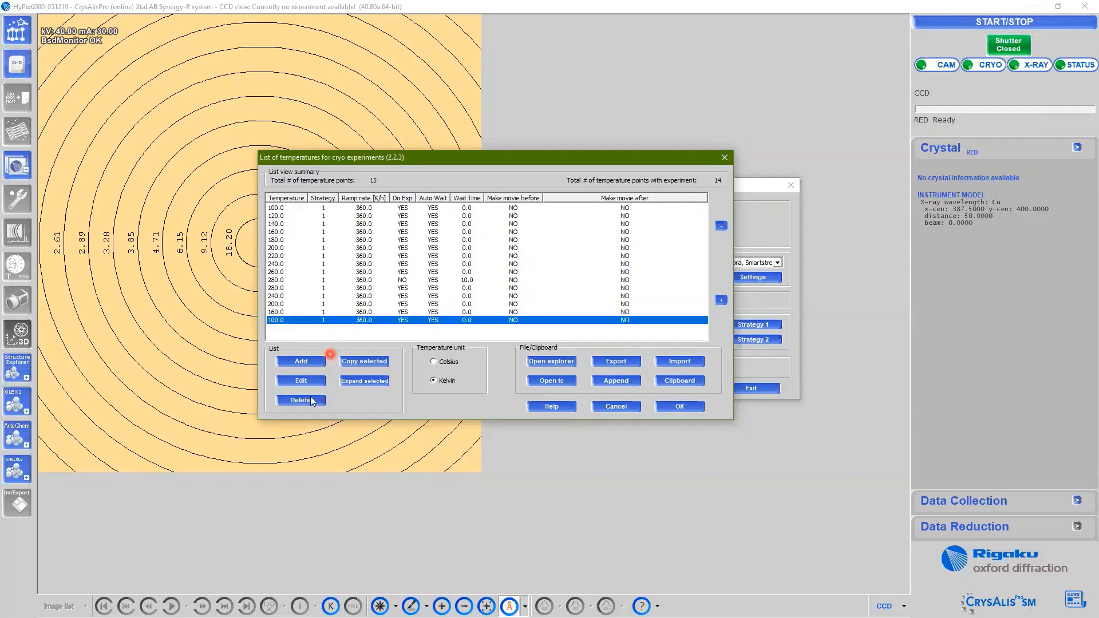
{"action": "left_click", "coordinate": [300, 400]}
{"action": "left_click", "coordinate": [291, 304]}
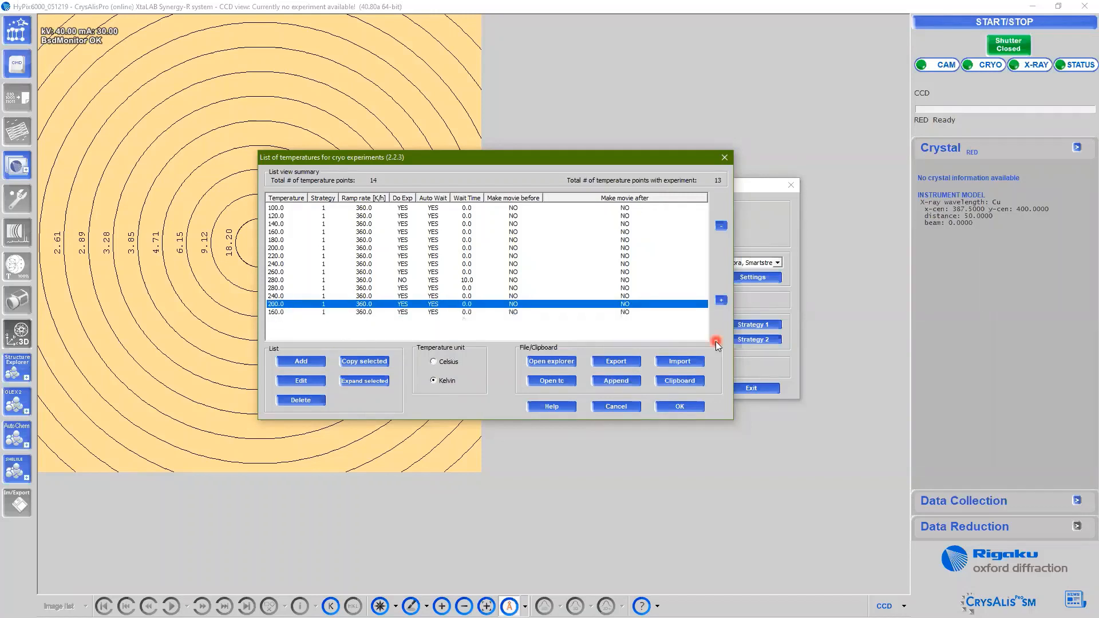